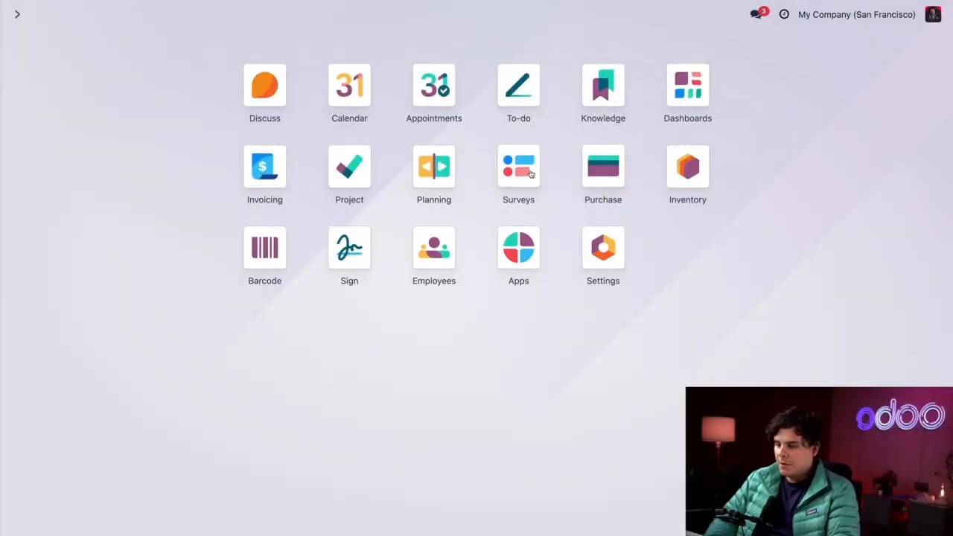
Step: Open the Drawer product record from the Inventory product list
{"action": "left_click", "coordinate": [669, 165]}
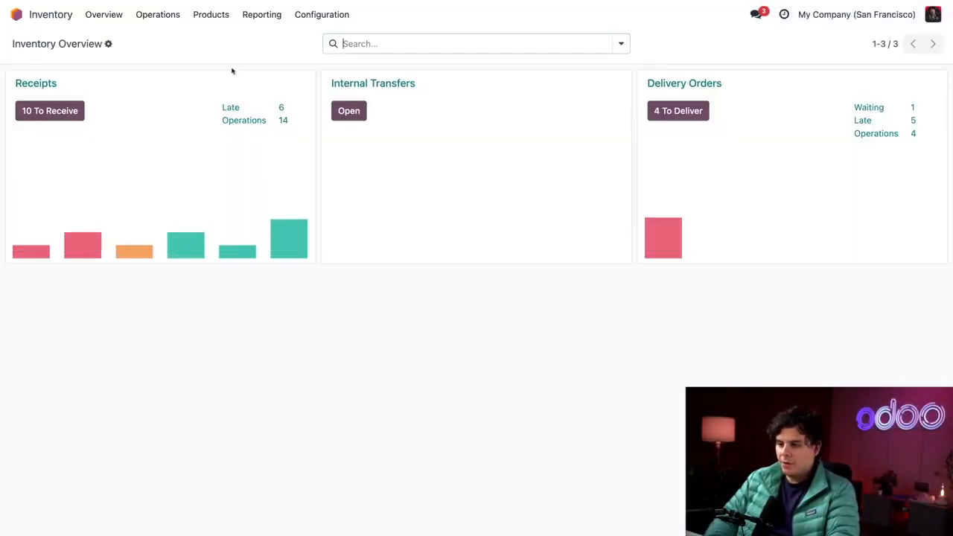
{"action": "left_click", "coordinate": [202, 16]}
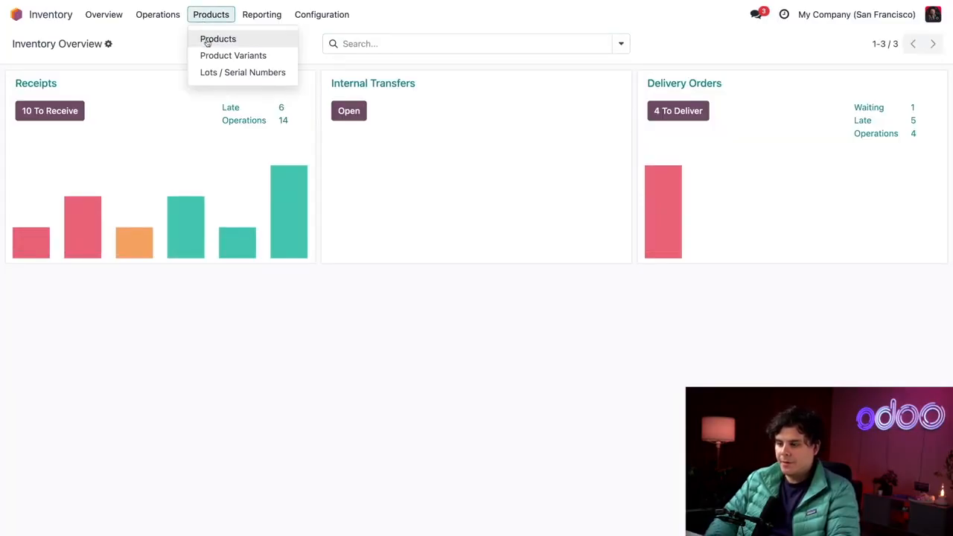
{"action": "left_click", "coordinate": [202, 38]}
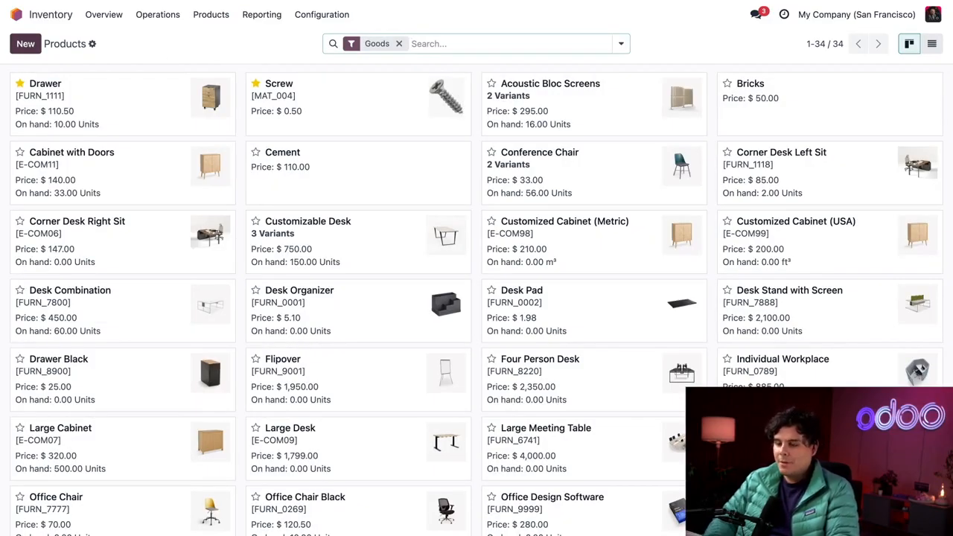
{"action": "left_click", "coordinate": [103, 97]}
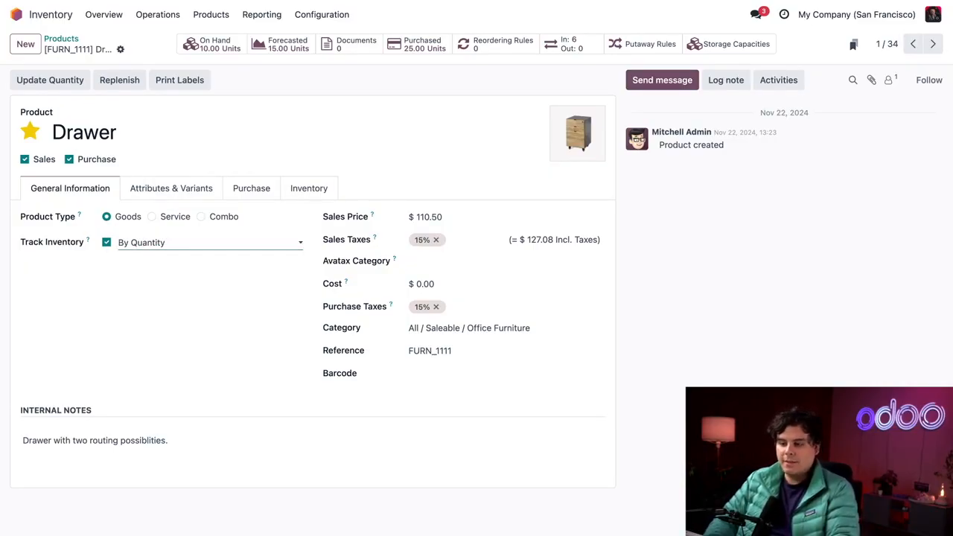
Step: Try tracking the Drawer's inventory by lots and by unique serial number, and discard the changes
{"action": "left_click", "coordinate": [159, 241]}
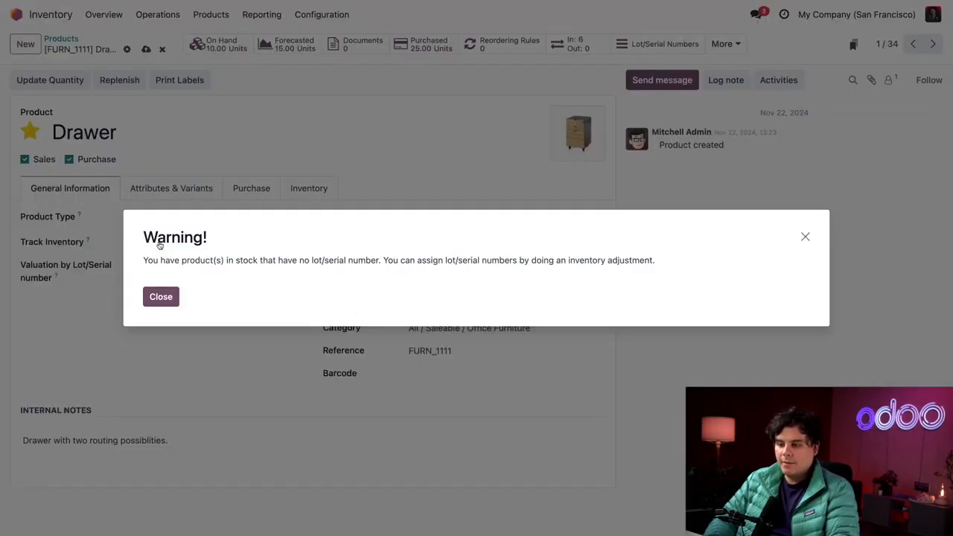
{"action": "left_click", "coordinate": [162, 297]}
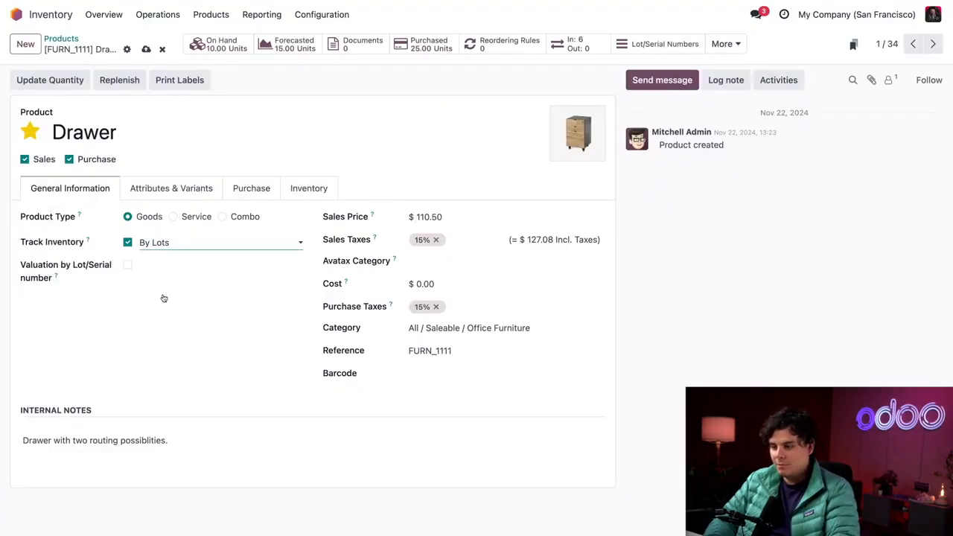
{"action": "left_click", "coordinate": [148, 244]}
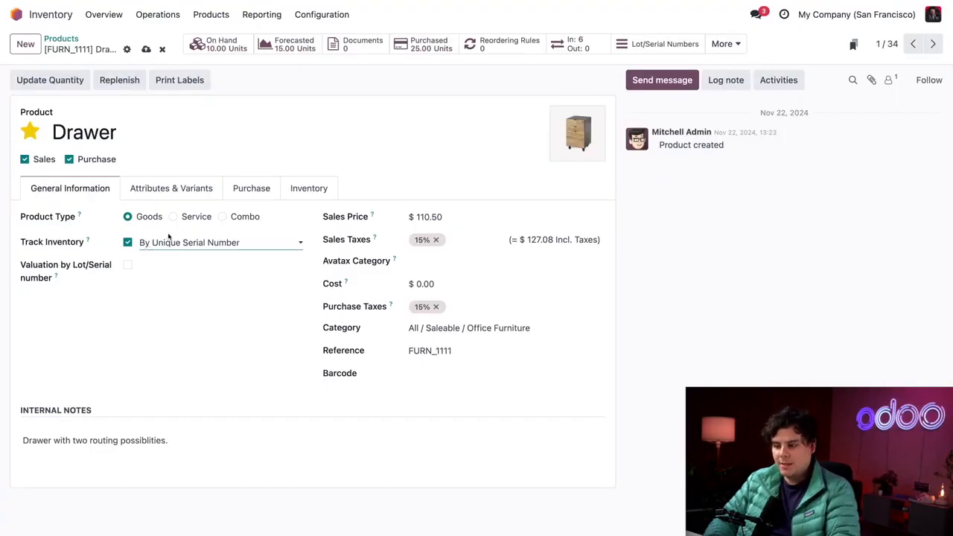
{"action": "left_click", "coordinate": [160, 296]}
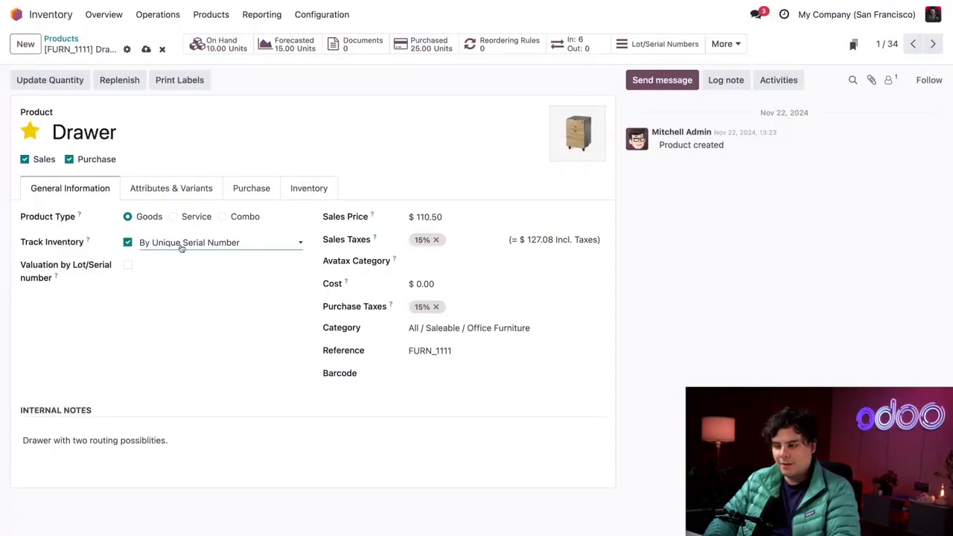
{"action": "left_click", "coordinate": [181, 247]}
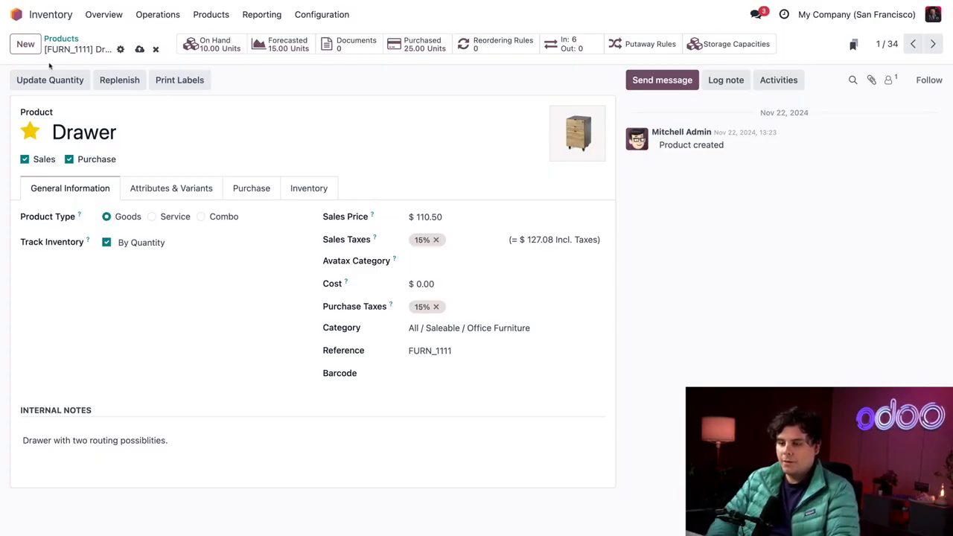
{"action": "left_click", "coordinate": [155, 50]}
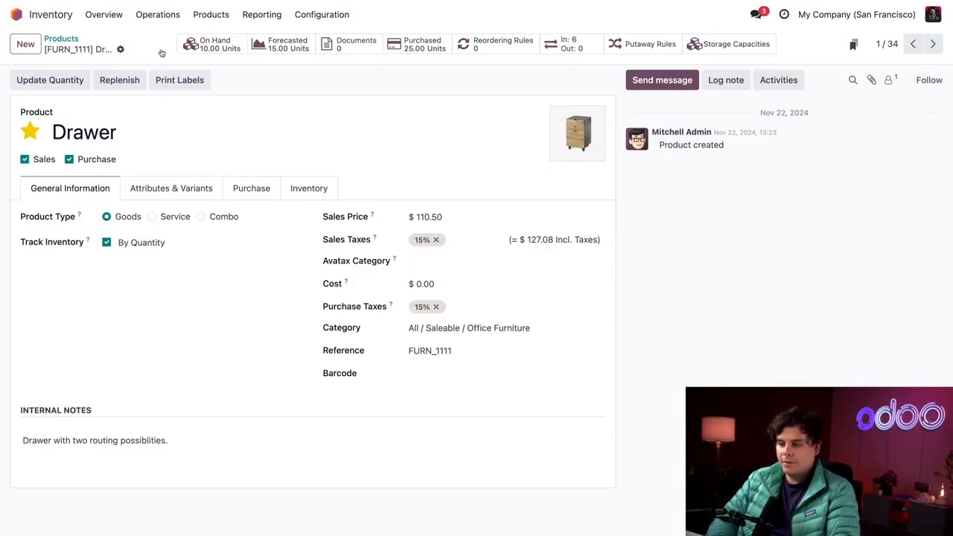
Step: Return to the product list and open the Screw product to check its inventory tracking
{"action": "left_click", "coordinate": [61, 39]}
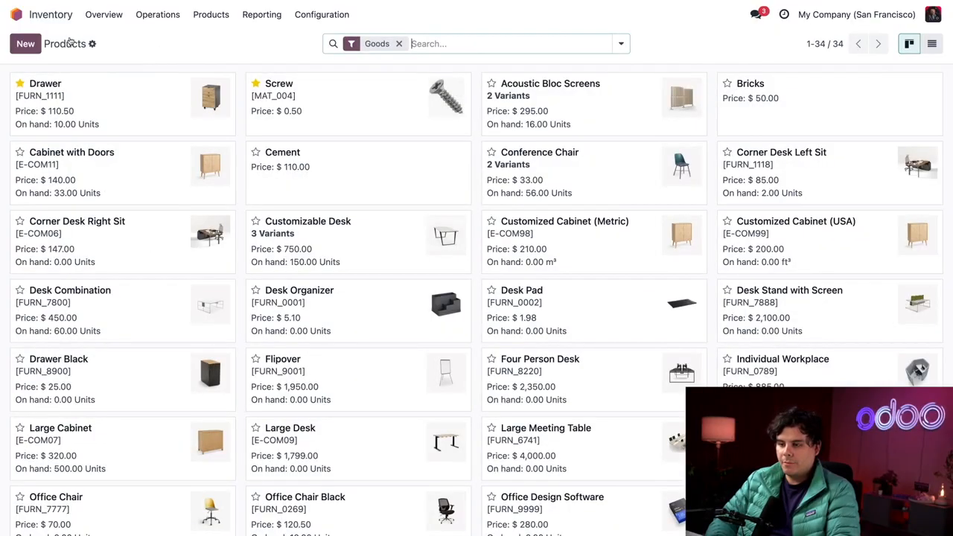
{"action": "left_click", "coordinate": [372, 99]}
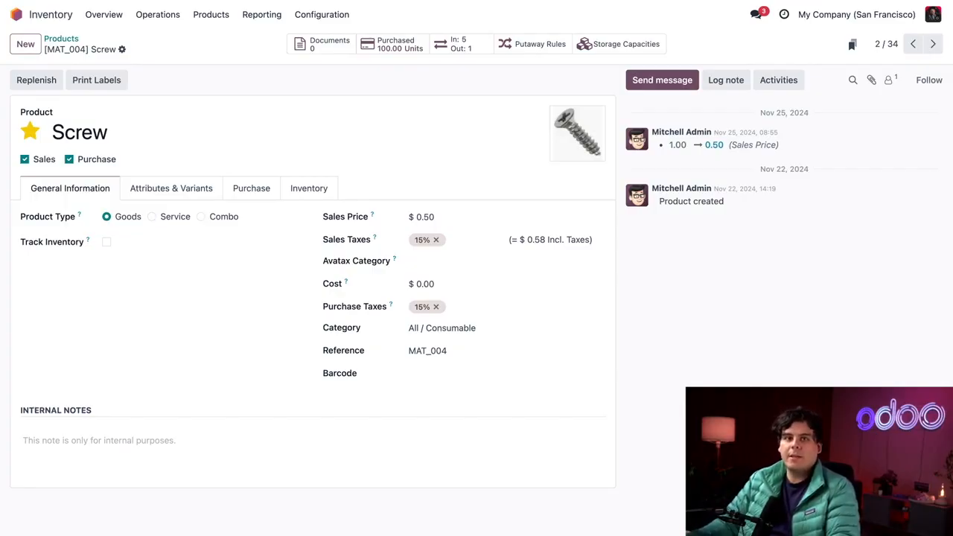
Step: Examine the Storage Locations option in the Warehouse section of the Inventory settings
{"action": "left_click", "coordinate": [317, 14]}
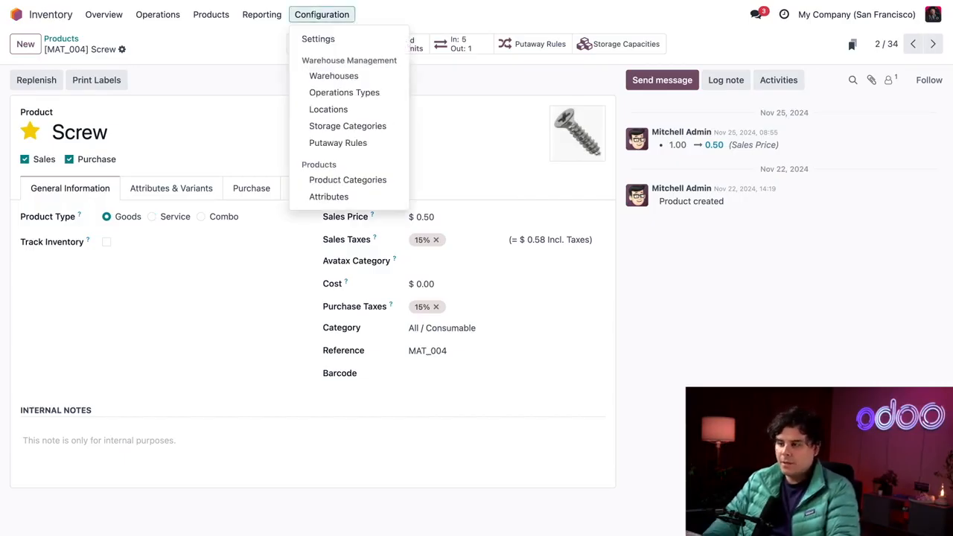
{"action": "left_click", "coordinate": [318, 38]}
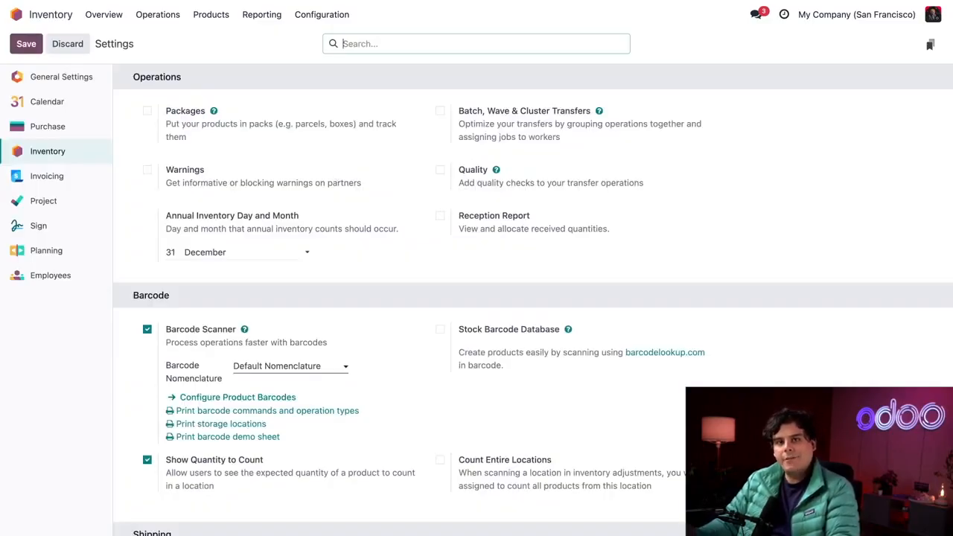
{"action": "scroll", "coordinate": [533, 298], "scroll_direction": "down", "scroll_amount": 9}
{"action": "scroll", "coordinate": [533, 298], "scroll_direction": "down", "scroll_amount": 10}
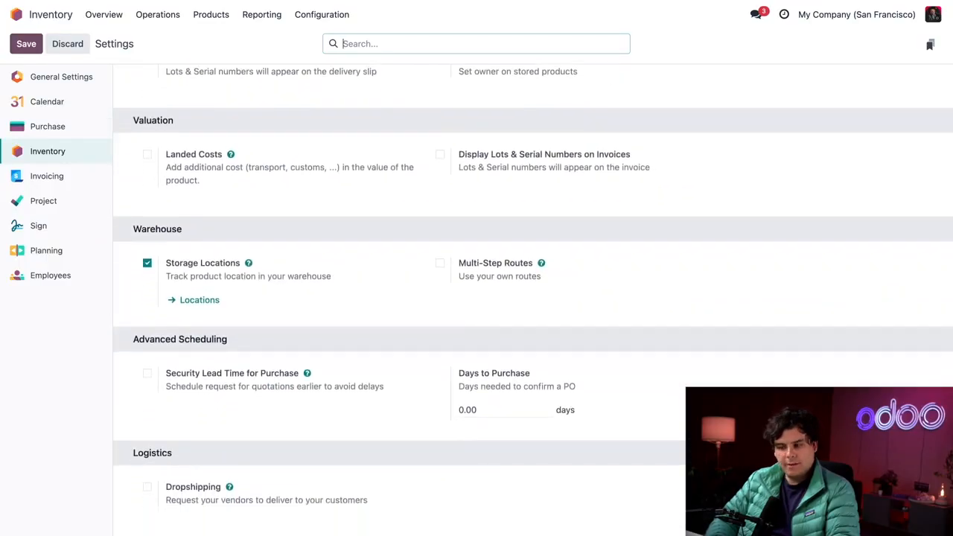
{"action": "left_click", "coordinate": [213, 231]}
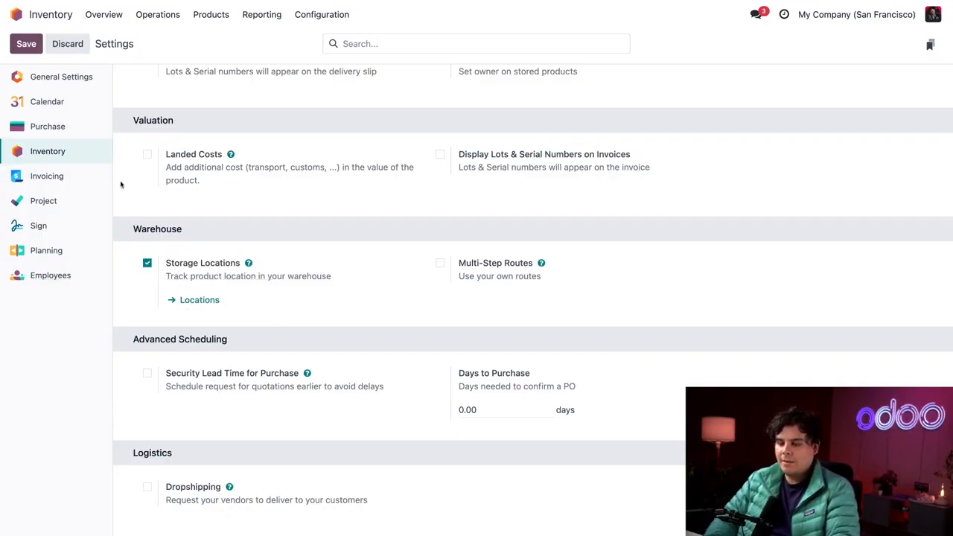
{"action": "mouse_move", "coordinate": [281, 262]}
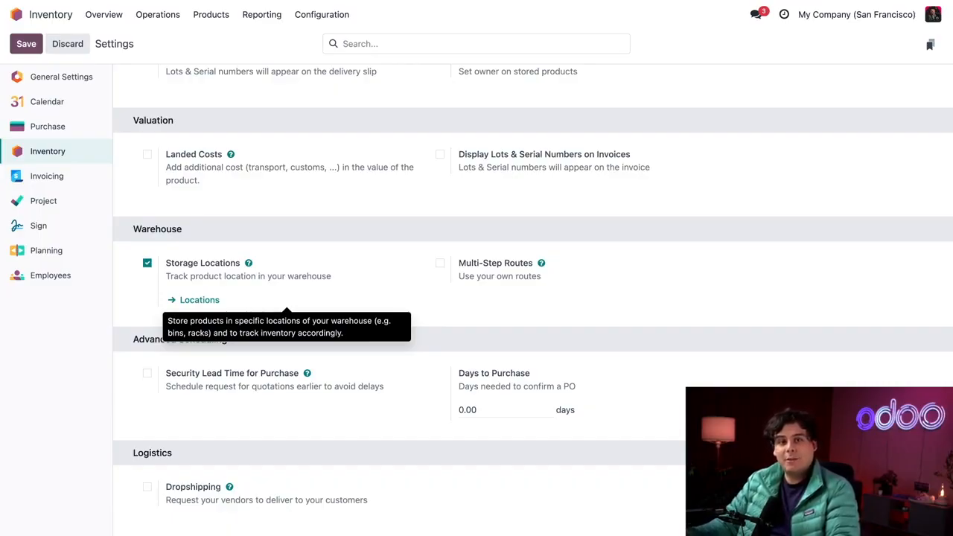
Step: Open the internal location WH/Stock/Shelf 3 and check its putaway rules
{"action": "left_click", "coordinate": [325, 16]}
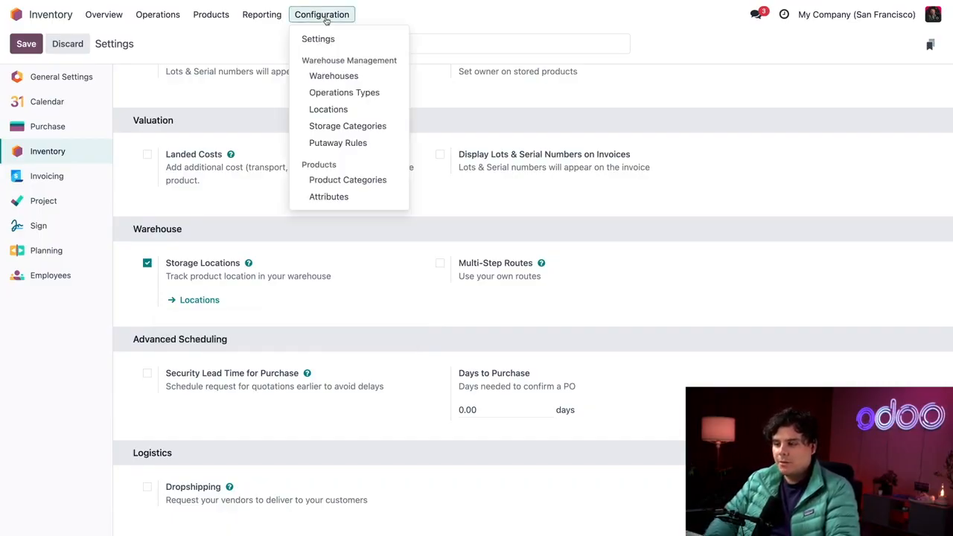
{"action": "left_click", "coordinate": [335, 110]}
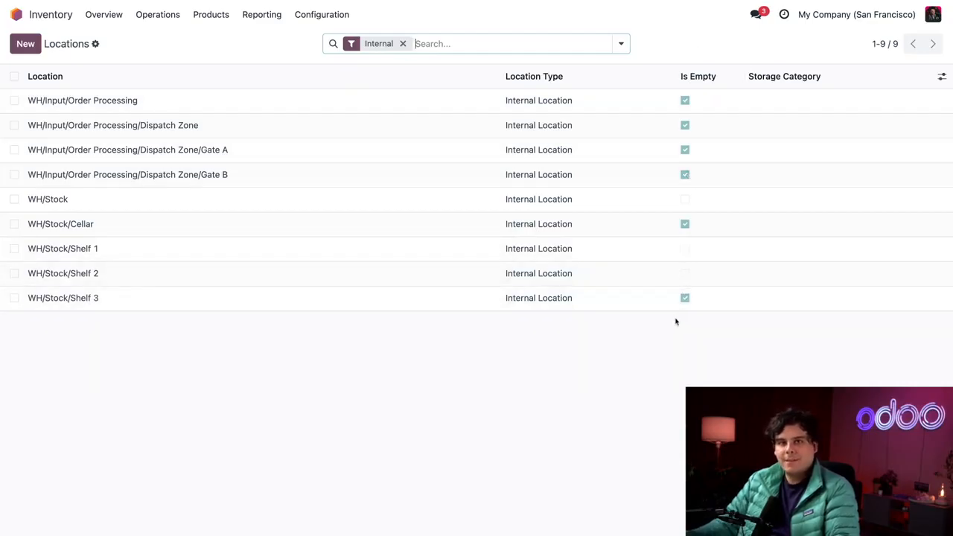
{"action": "left_click", "coordinate": [67, 300]}
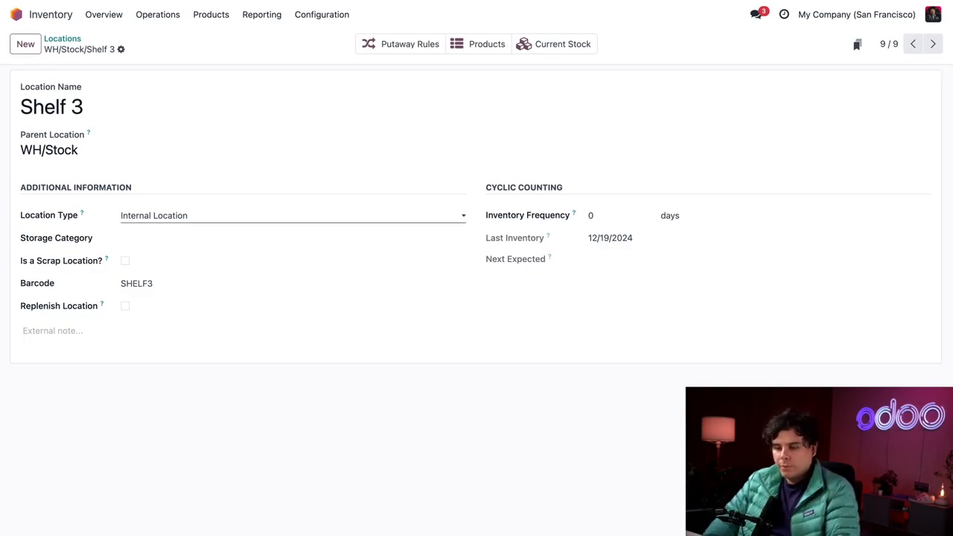
{"action": "left_click", "coordinate": [401, 46]}
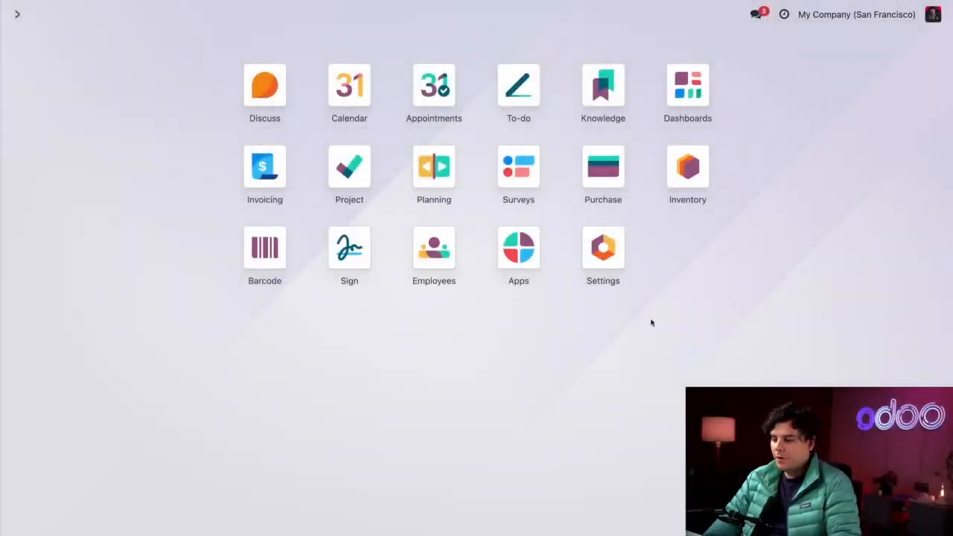
Step: Open the Inventory overview and examine the scheduled transfers in the Receipts and Delivery Orders charts
{"action": "left_click", "coordinate": [690, 176]}
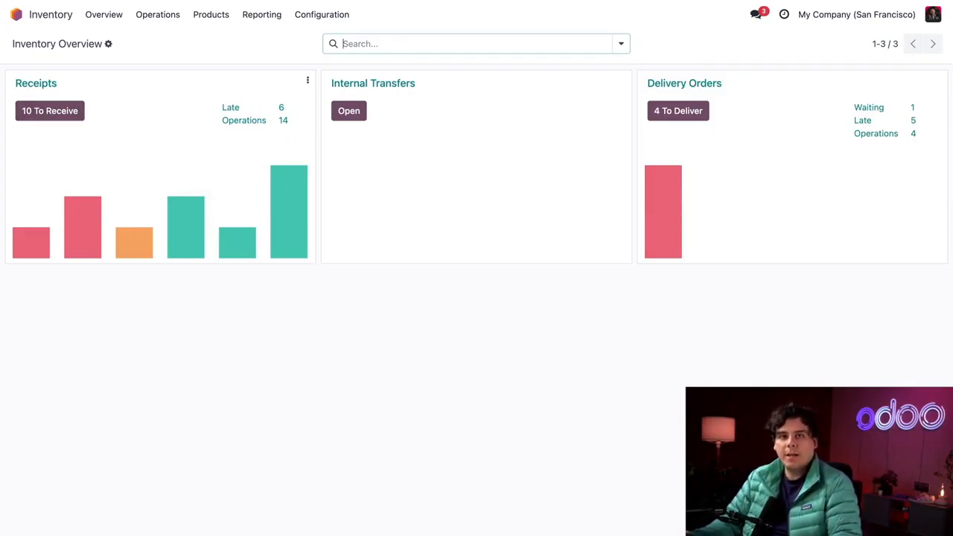
{"action": "mouse_move", "coordinate": [131, 239]}
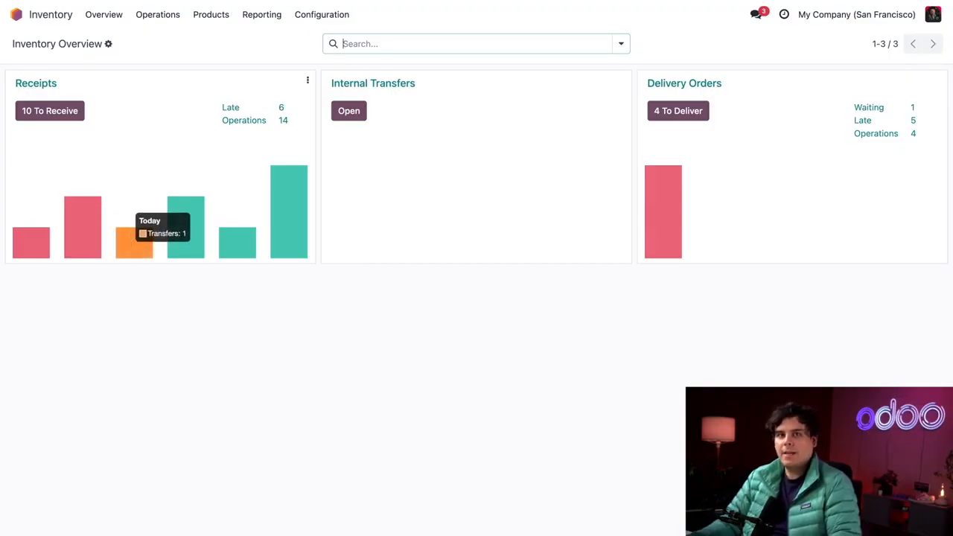
{"action": "mouse_move", "coordinate": [87, 241]}
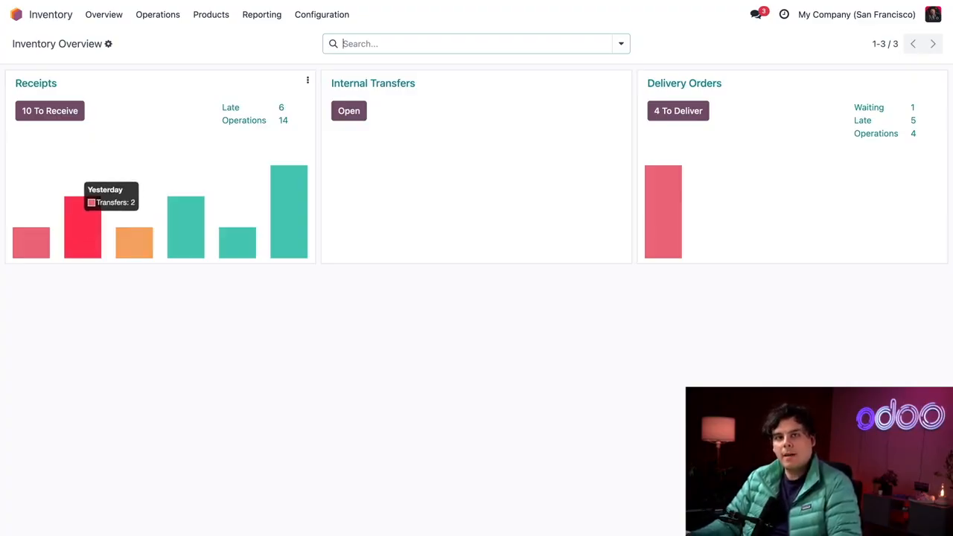
{"action": "mouse_move", "coordinate": [306, 224]}
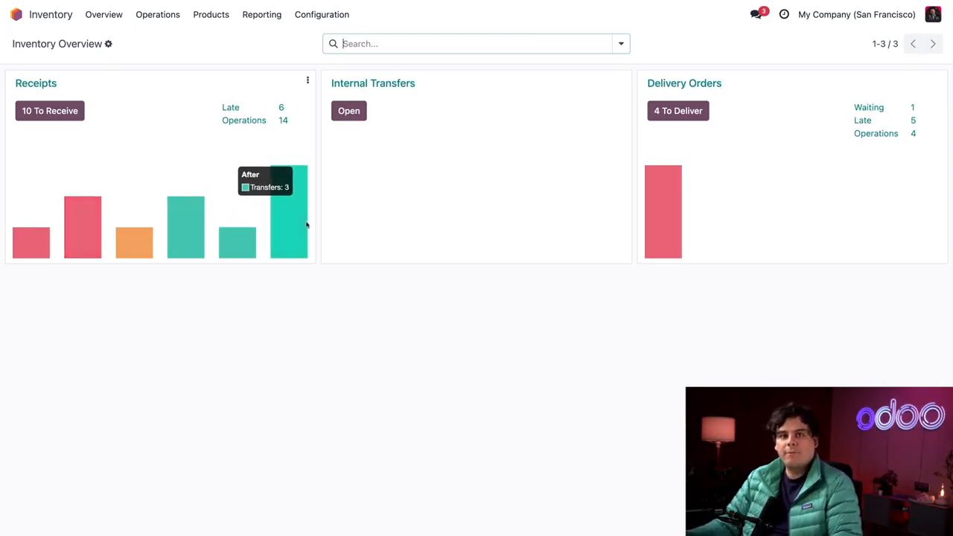
{"action": "mouse_move", "coordinate": [787, 224]}
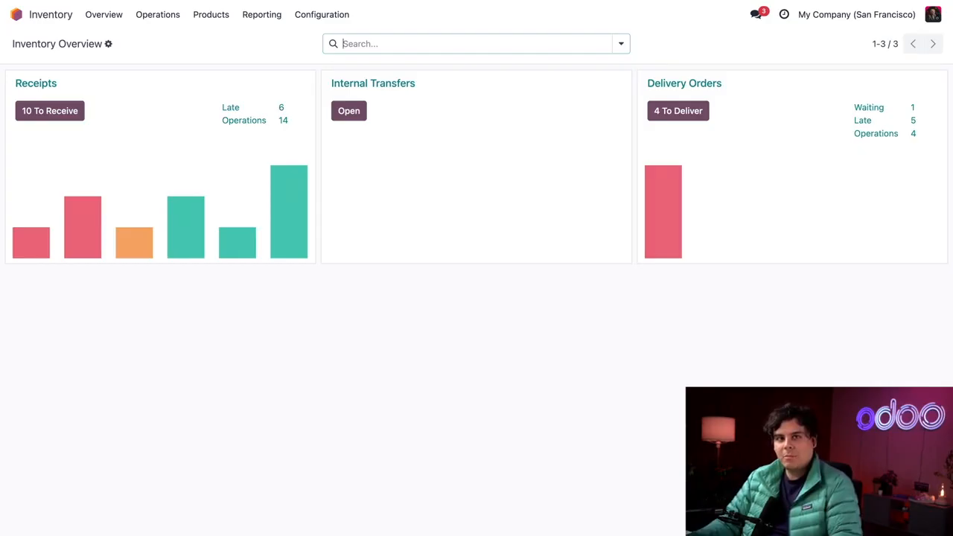
Step: Open the ready receipt WH/IN/00016 and set the Drawer line's received quantity to 4
{"action": "left_click", "coordinate": [49, 111]}
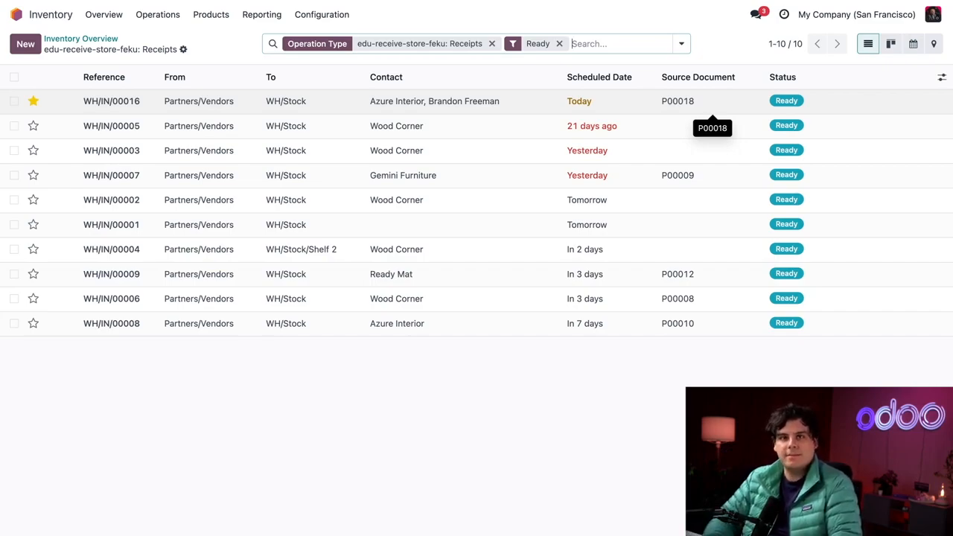
{"action": "left_click", "coordinate": [342, 106]}
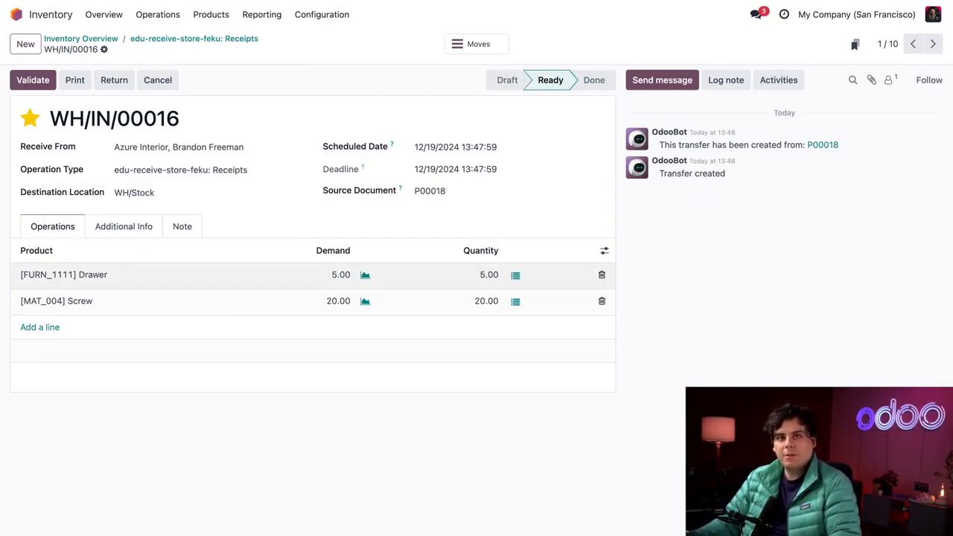
{"action": "left_click", "coordinate": [489, 275]}
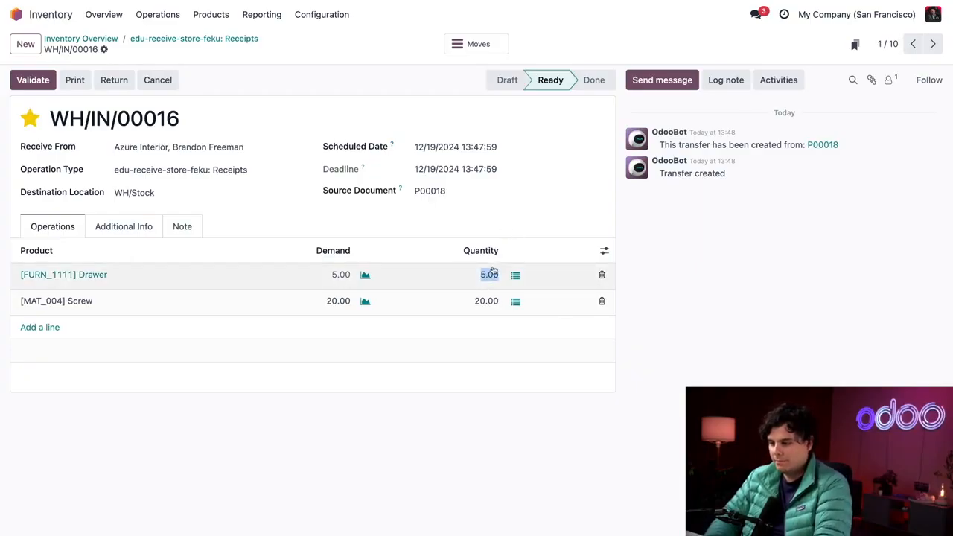
{"action": "type", "text": "4"}
{"action": "left_click", "coordinate": [544, 224]}
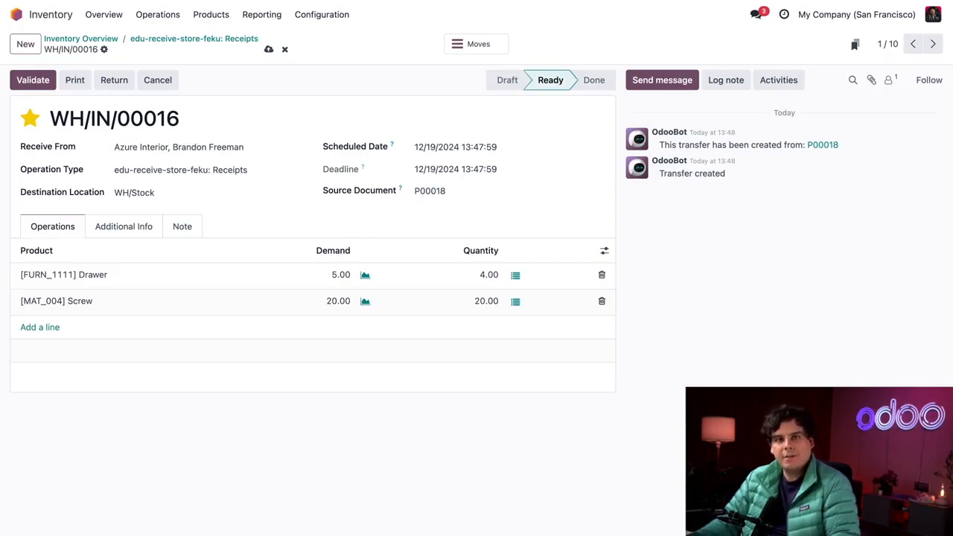
Step: Show the Final Location column in the receipt's operations lines
{"action": "left_click", "coordinate": [603, 251]}
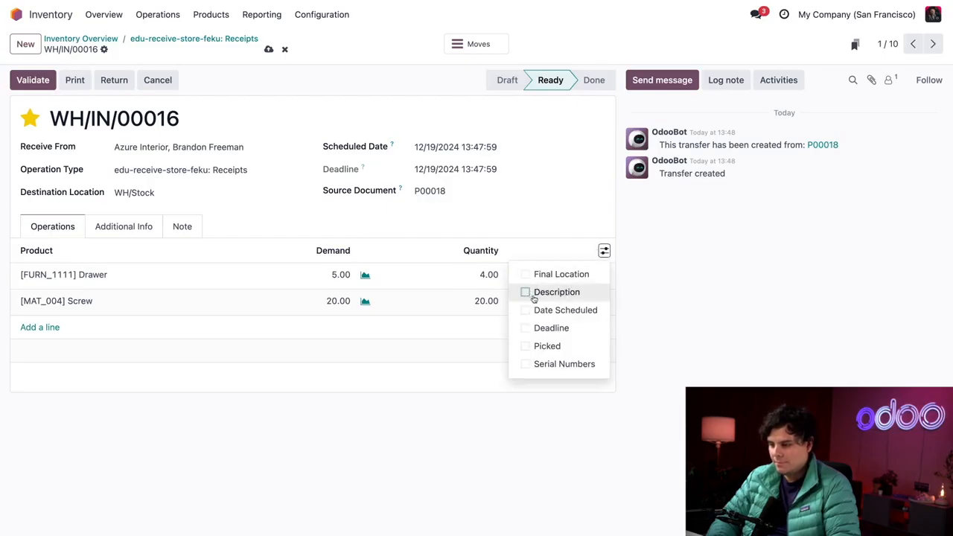
{"action": "left_click", "coordinate": [527, 275]}
{"action": "left_click", "coordinate": [551, 209]}
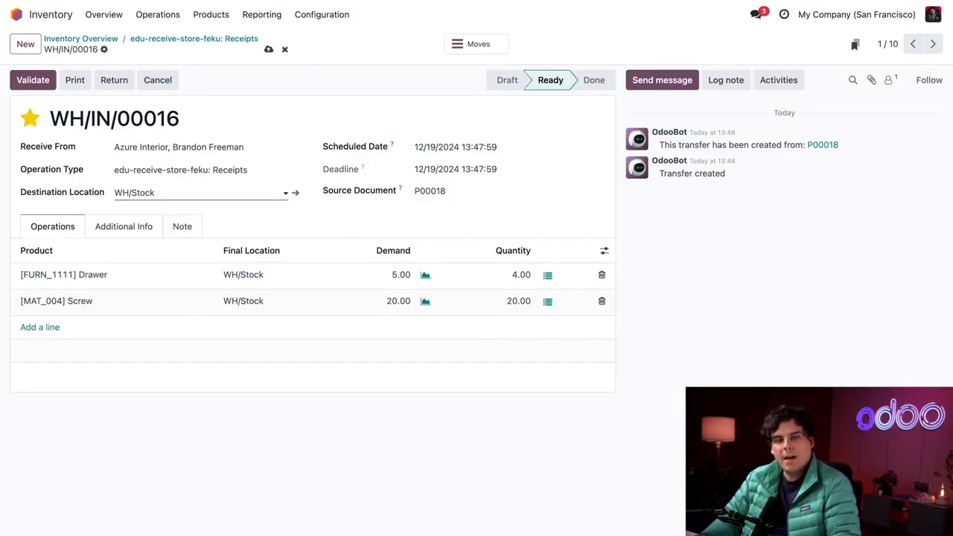
Step: Set the receipt's destination location to WH/Stock/Shelf 3
{"action": "left_click", "coordinate": [134, 192]}
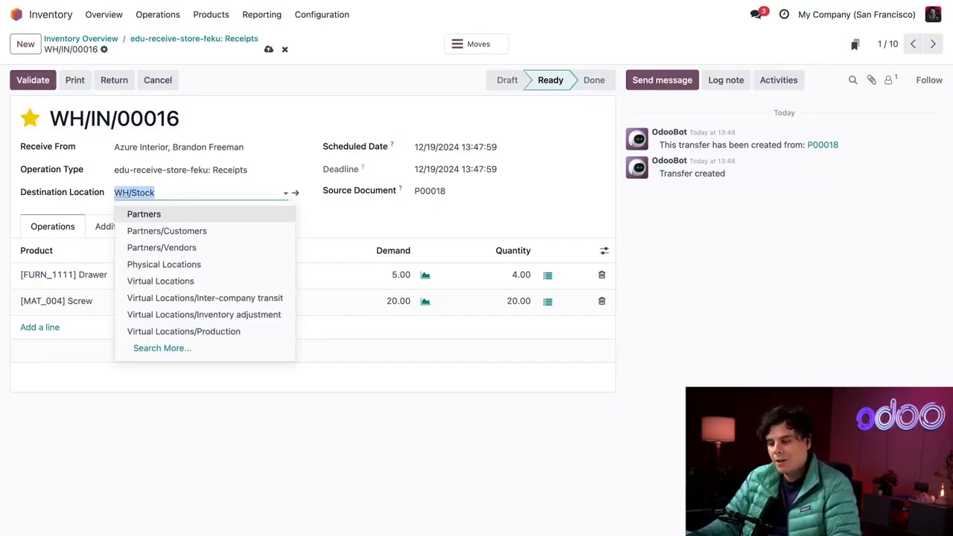
{"action": "key", "text": "End"}
{"action": "type", "text": "/"}
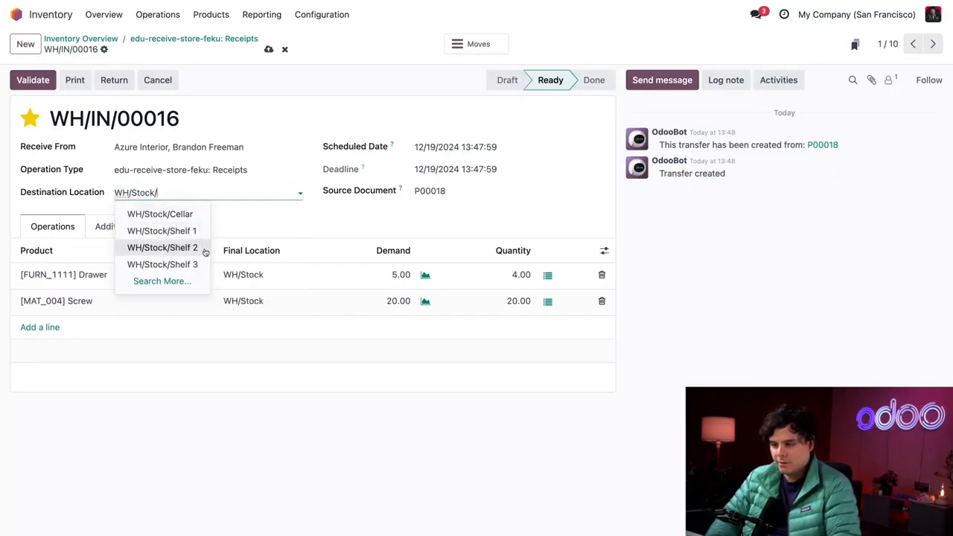
{"action": "left_click", "coordinate": [192, 264]}
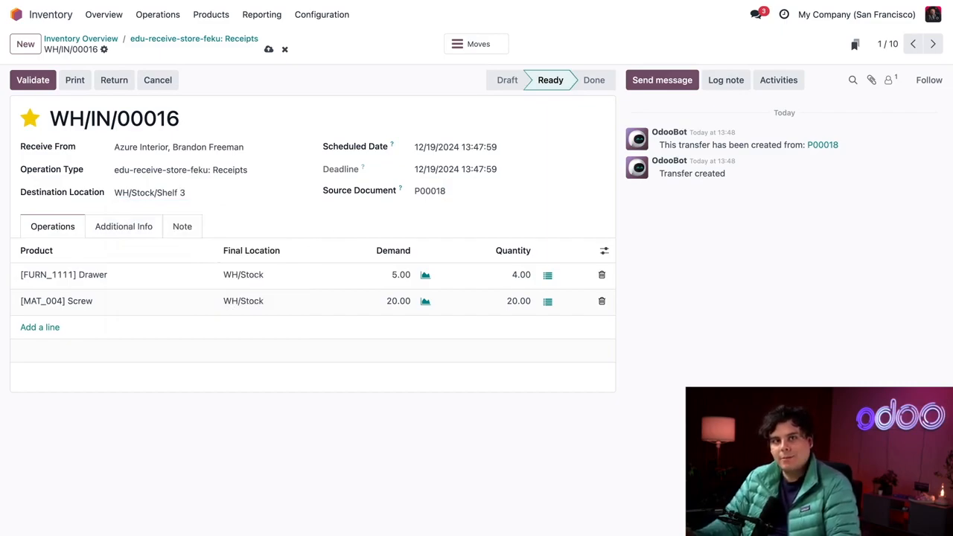
Step: Save and validate receipt WH/IN/00016 without a backorder, and open its detailed stock moves
{"action": "left_click", "coordinate": [269, 50]}
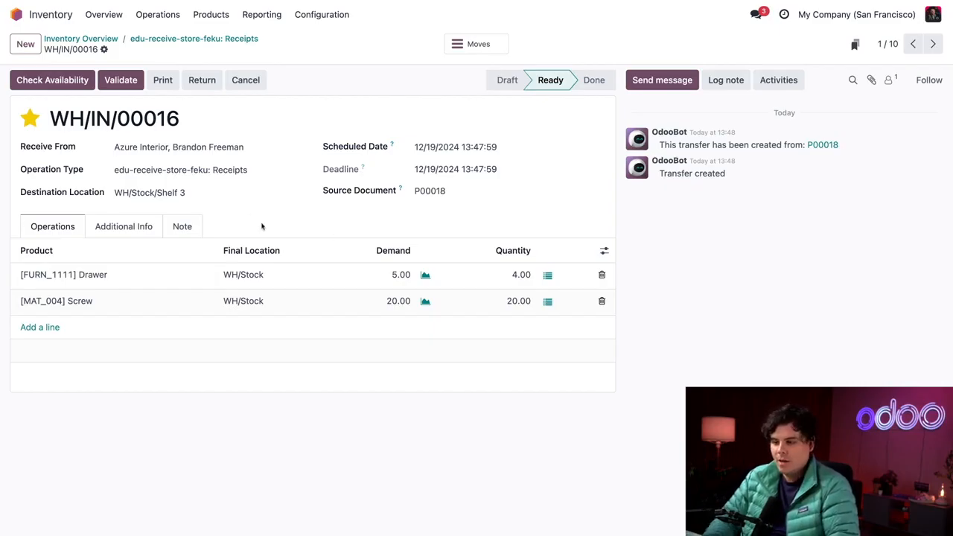
{"action": "left_click", "coordinate": [121, 79]}
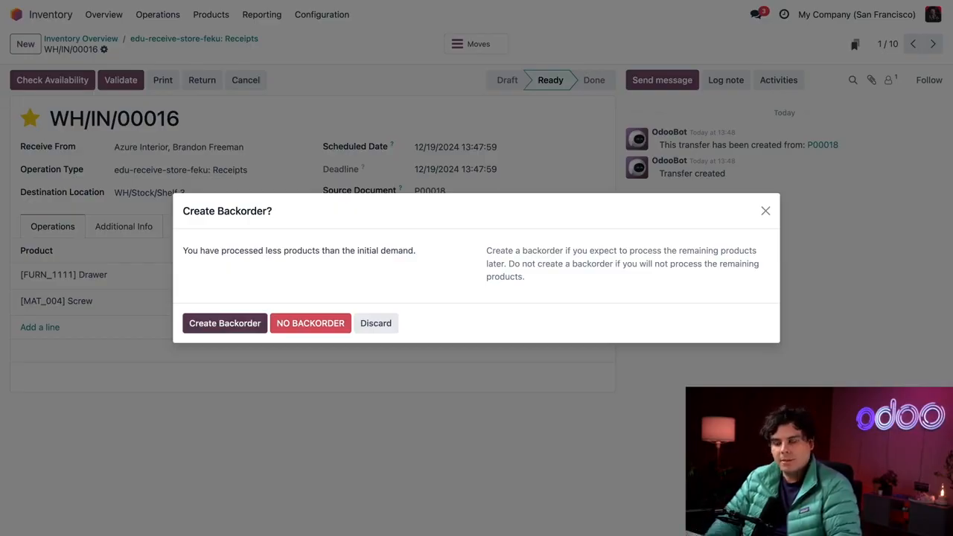
{"action": "left_click", "coordinate": [301, 330]}
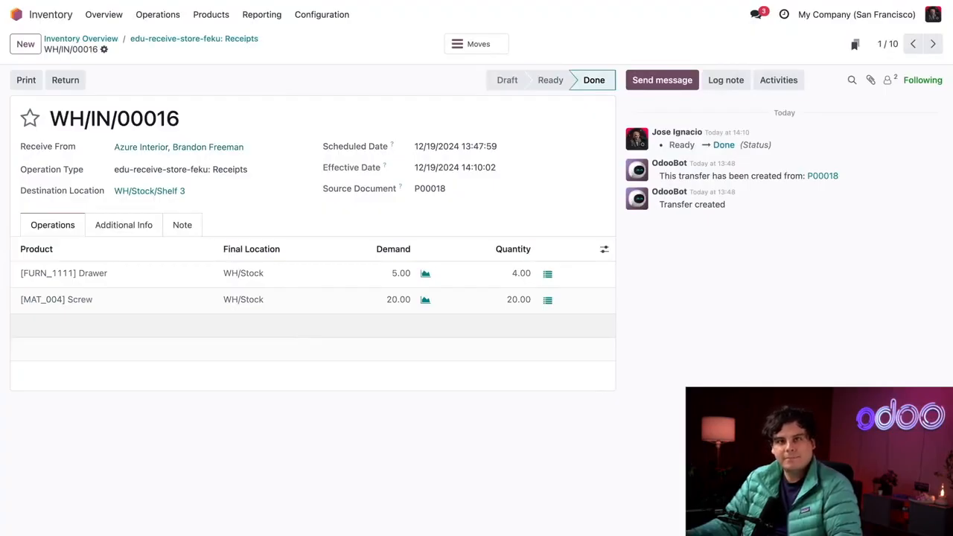
{"action": "left_click", "coordinate": [468, 44]}
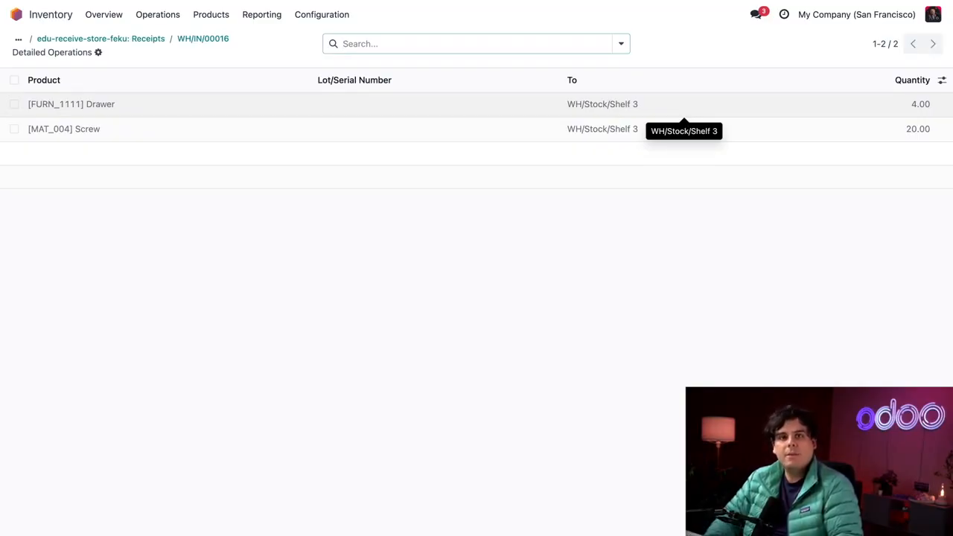
Step: In the physical inventory, relocate the Varnish stock from WH/Stock to WH/Stock/Cellar with the reason "Update stock location"
{"action": "left_click", "coordinate": [169, 18]}
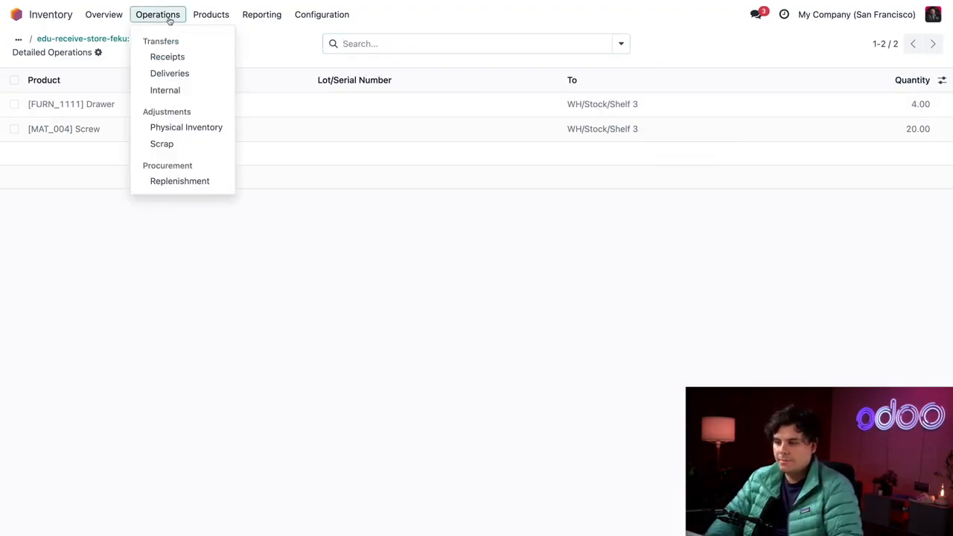
{"action": "left_click", "coordinate": [174, 126]}
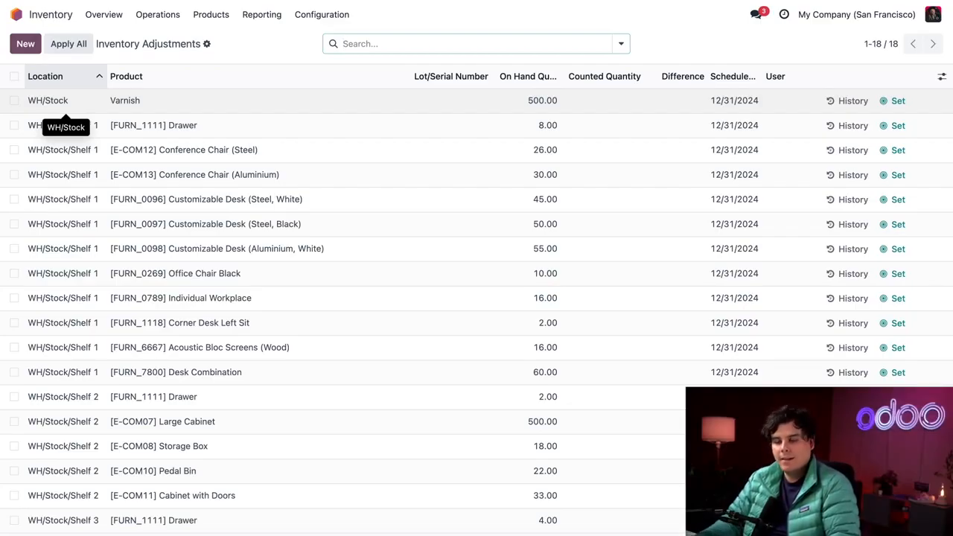
{"action": "left_click", "coordinate": [14, 101]}
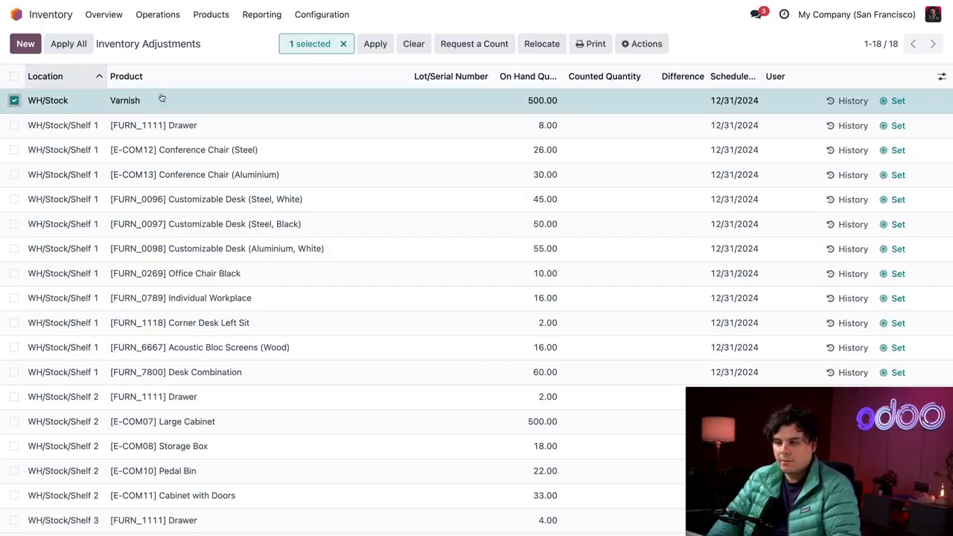
{"action": "left_click", "coordinate": [533, 44]}
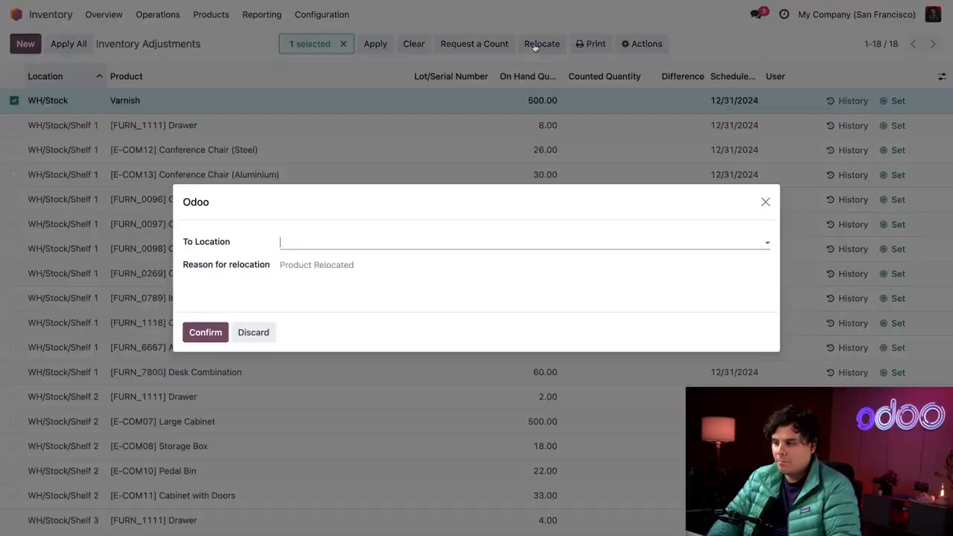
{"action": "left_click", "coordinate": [375, 246]}
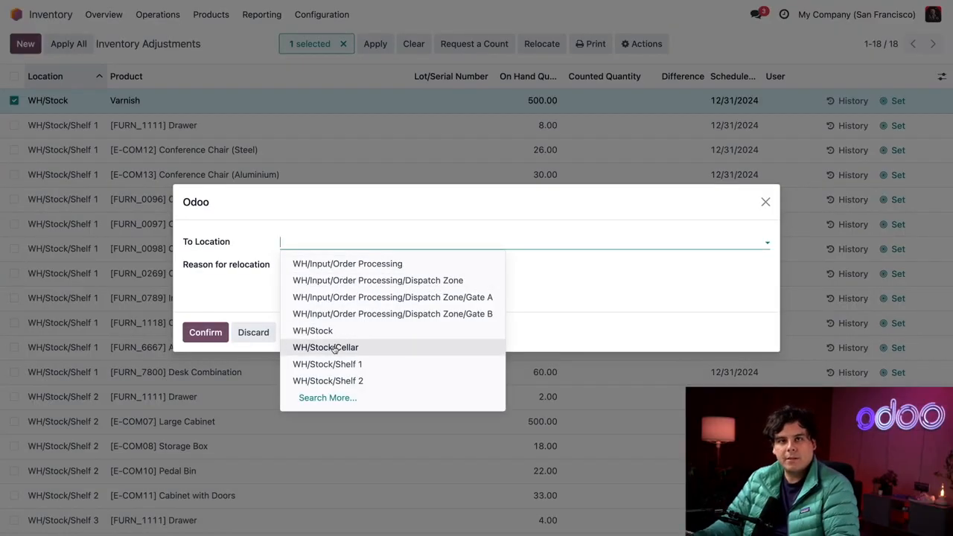
{"action": "key", "text": "Return"}
{"action": "left_click", "coordinate": [342, 271]}
{"action": "type", "text": "Update stock location"}
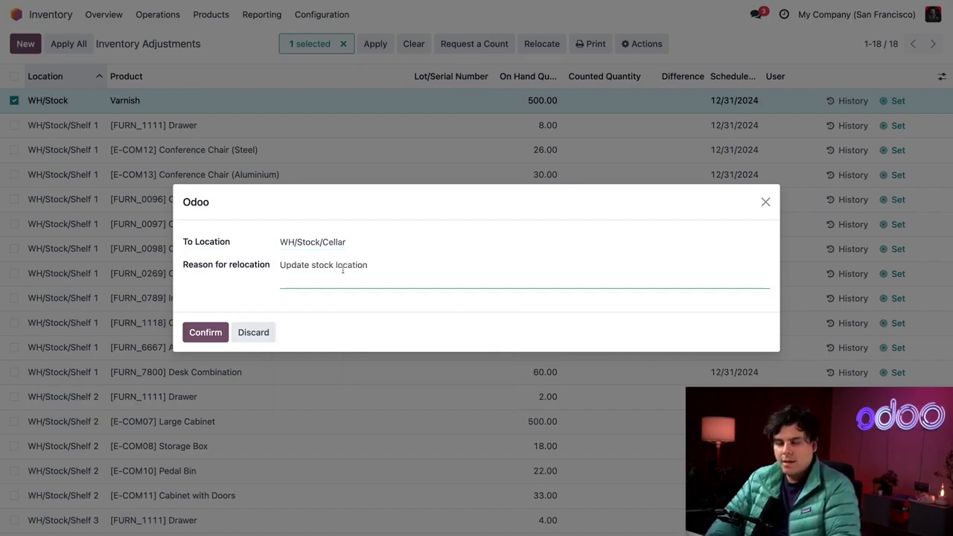
{"action": "left_click", "coordinate": [216, 332]}
{"action": "scroll", "coordinate": [171, 168], "scroll_direction": "down", "scroll_amount": 1}
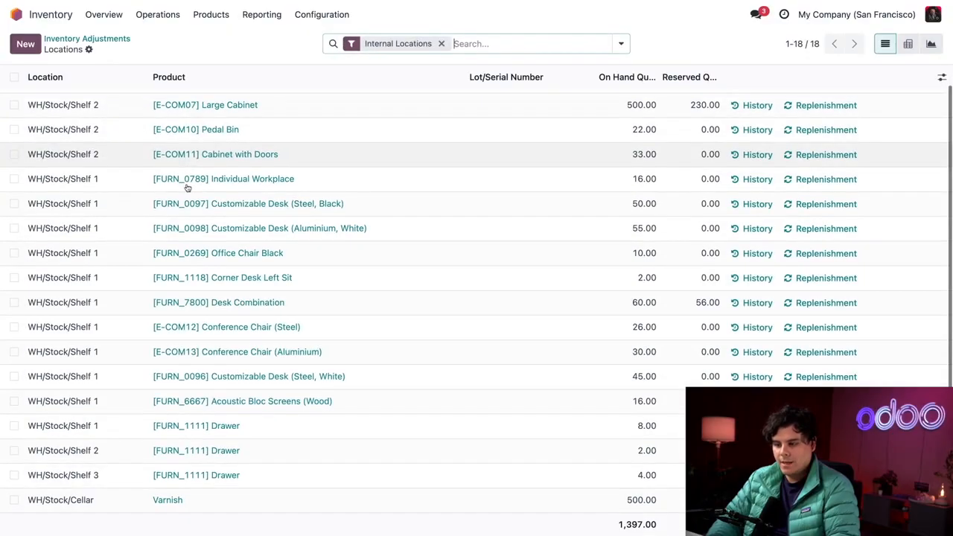